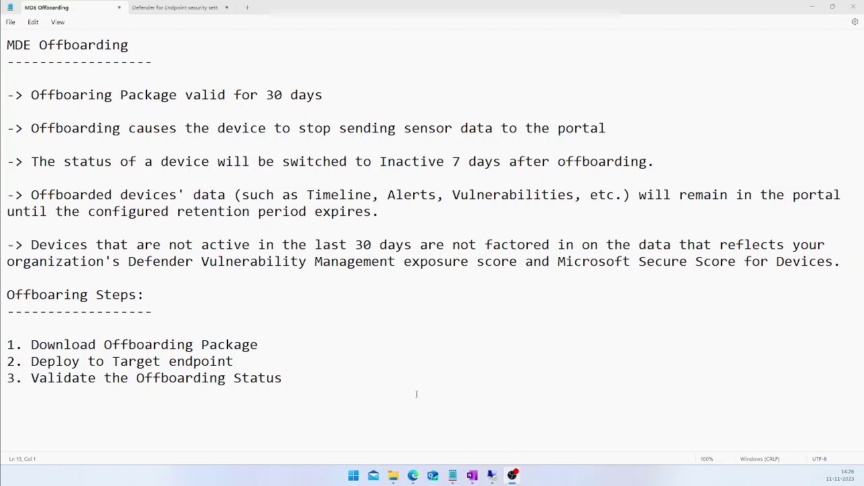
# Switch to the Microsoft 365 Defender portal in Edge and open the device offboarding page in the Endpoints settings
pyautogui.moveTo(414, 477)
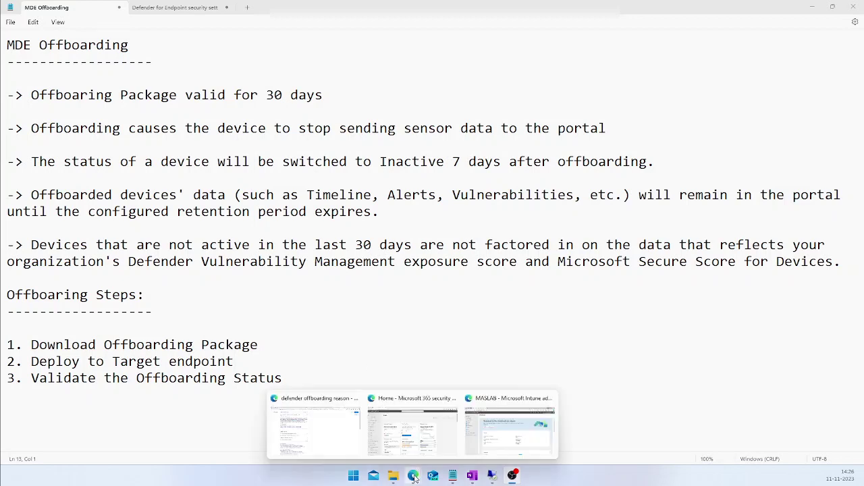
pyautogui.click(417, 434)
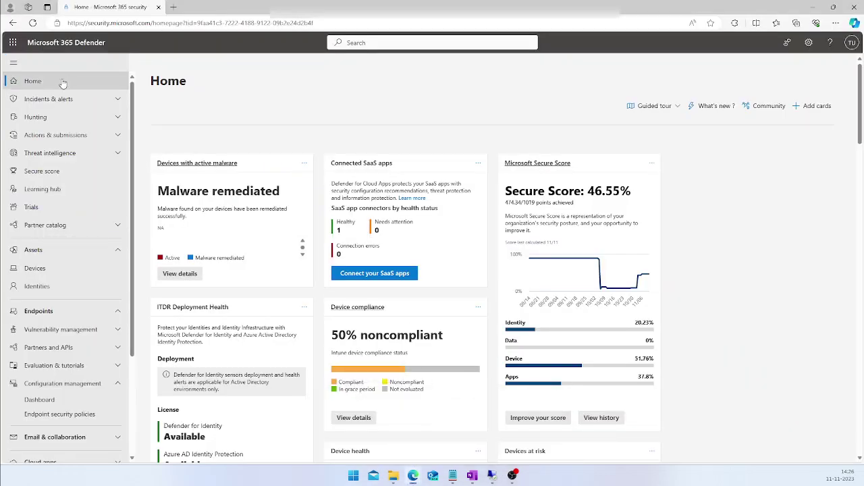
pyautogui.scroll(-3, 47, 169)
pyautogui.click(40, 424)
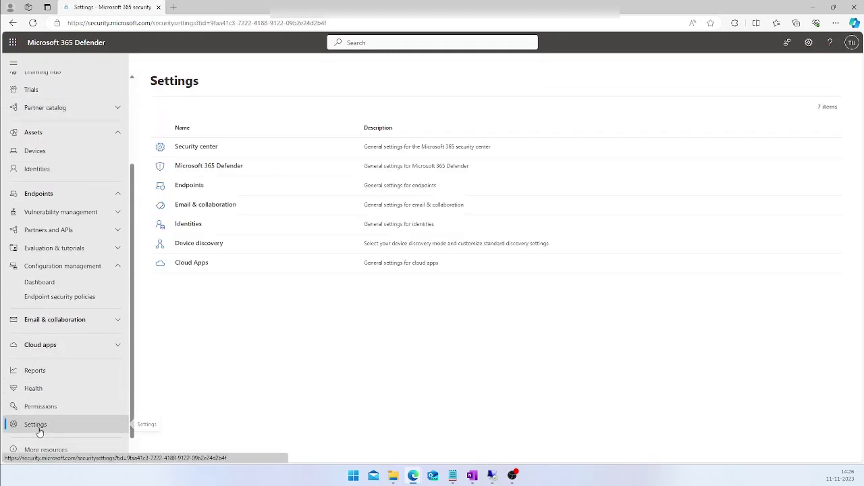
pyautogui.click(191, 186)
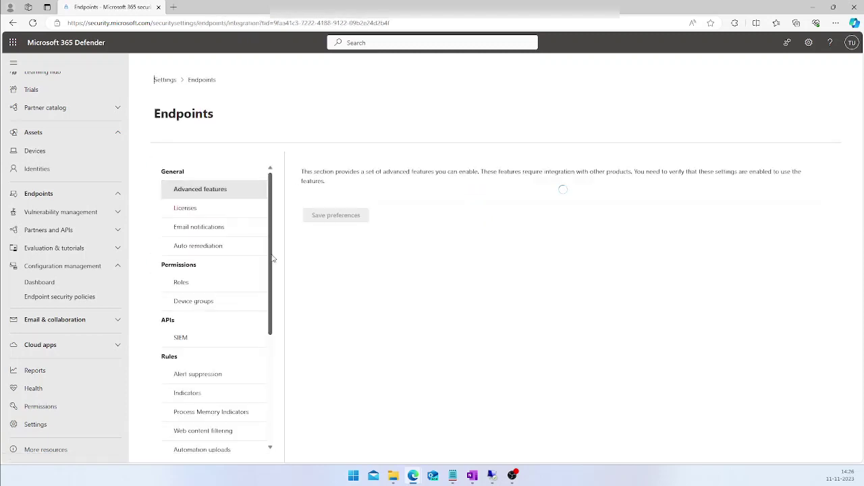
pyautogui.scroll(-2, 274, 298)
pyautogui.scroll(-4, 274, 298)
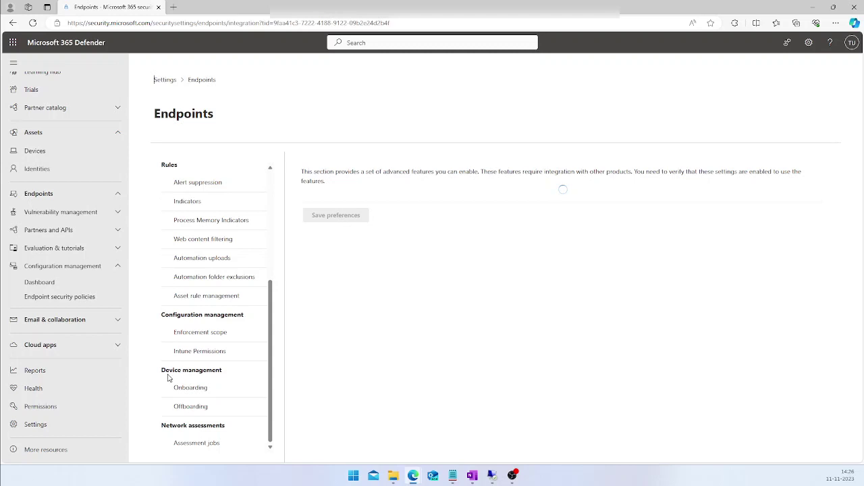
pyautogui.click(201, 408)
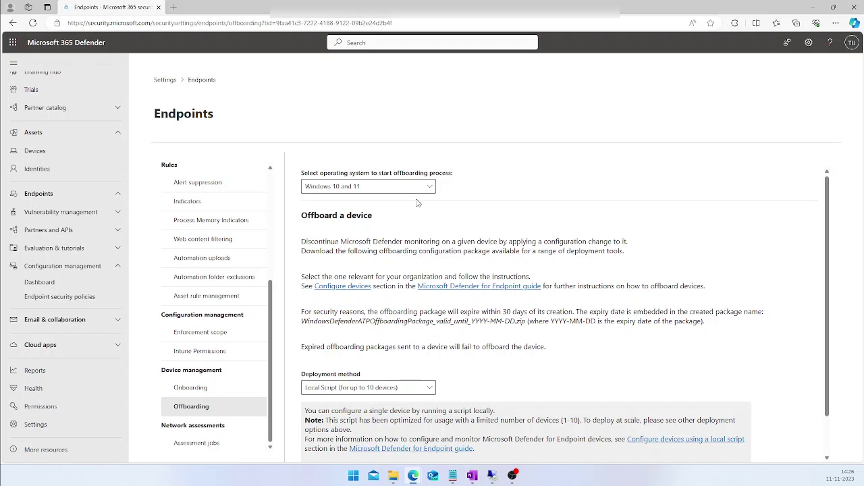
# Select Windows 10 and 11 as the operating system to offboard and review the note on package expiry
pyautogui.click(408, 189)
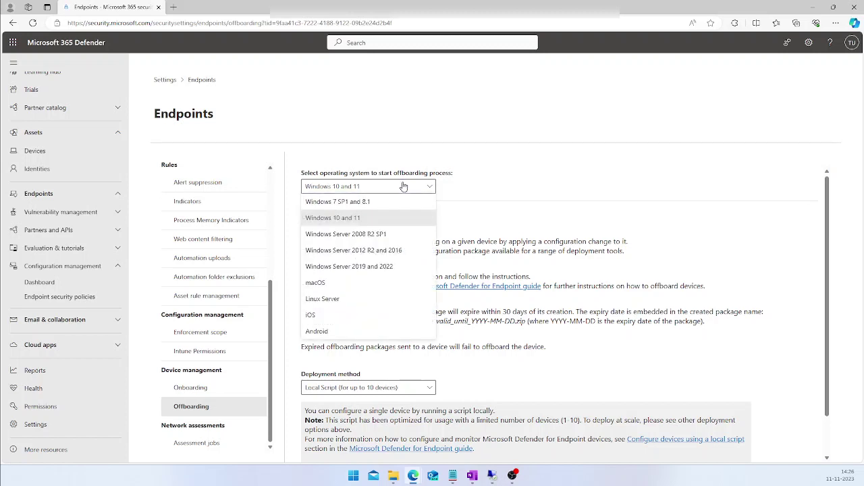
pyautogui.click(376, 220)
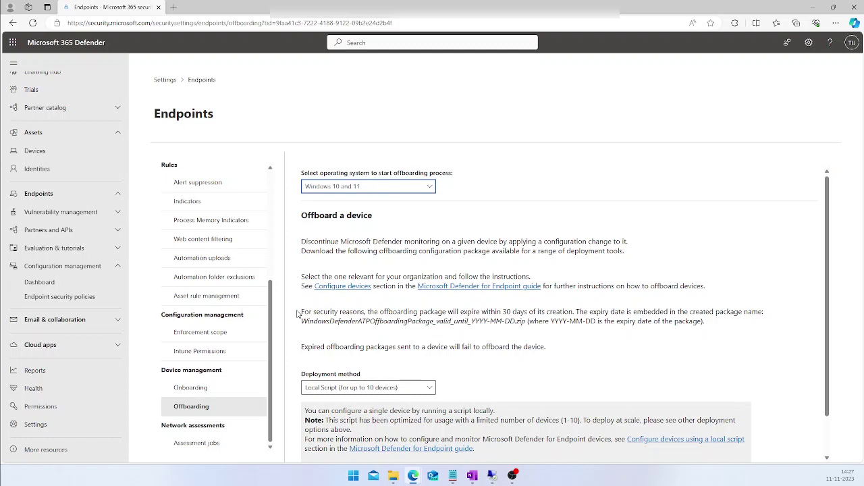
pyautogui.moveTo(301, 312); pyautogui.dragTo(712, 326)
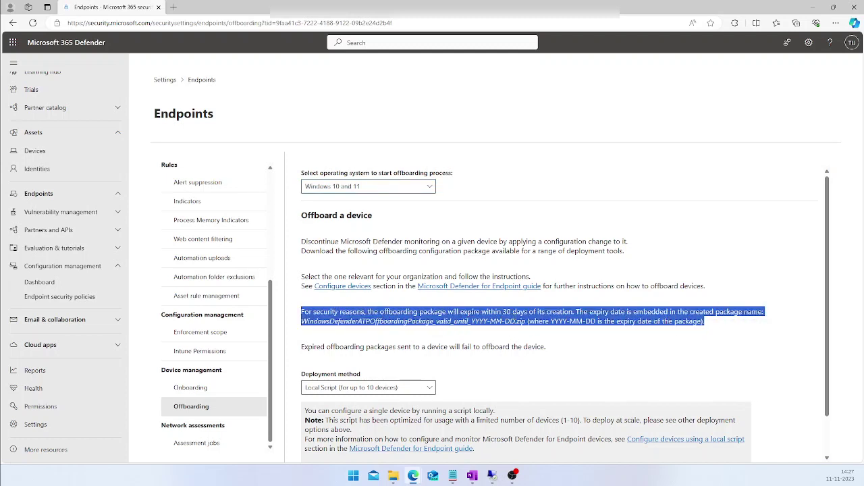
pyautogui.click(507, 313)
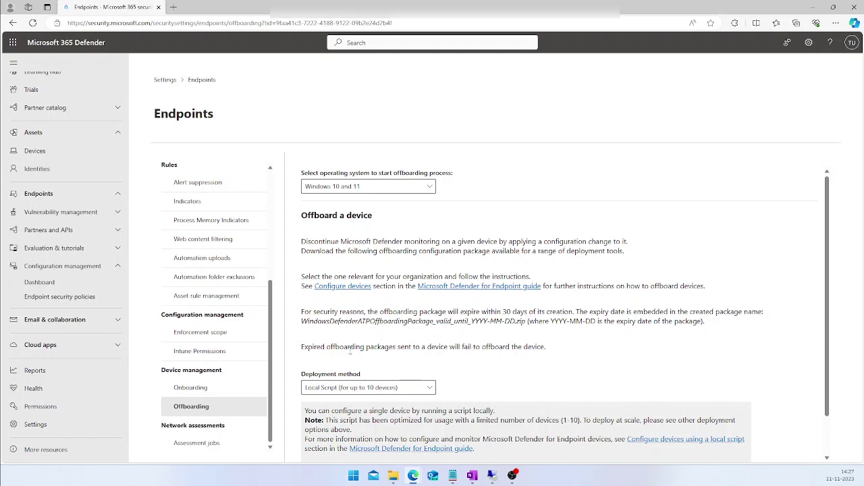
# Review the deployment methods, keep Local Script (for up to 10 devices), and download the offboarding package
pyautogui.scroll(-1, 406, 341)
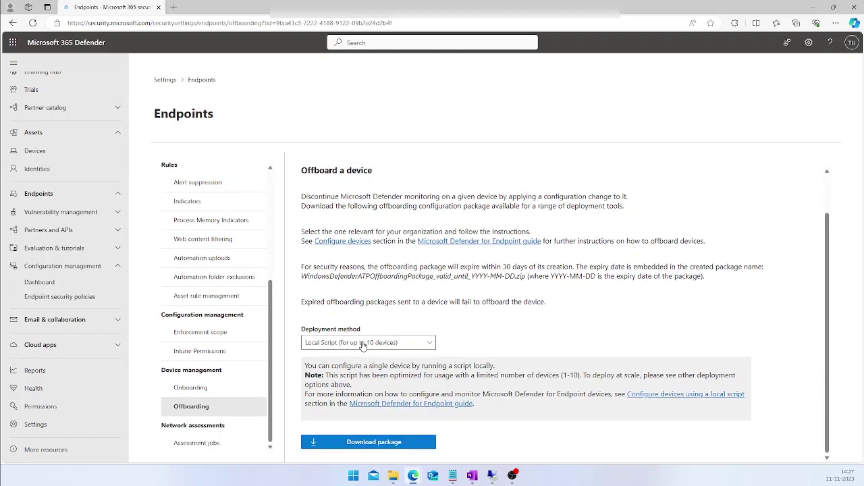
pyautogui.click(380, 348)
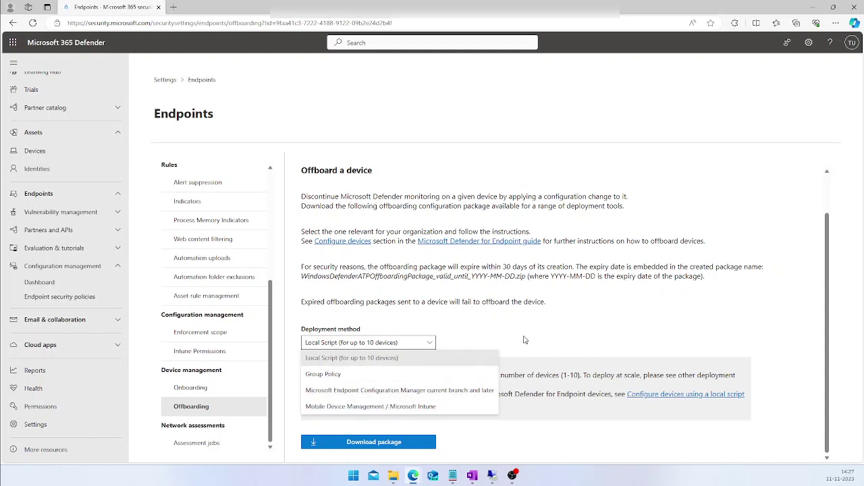
pyautogui.click(477, 333)
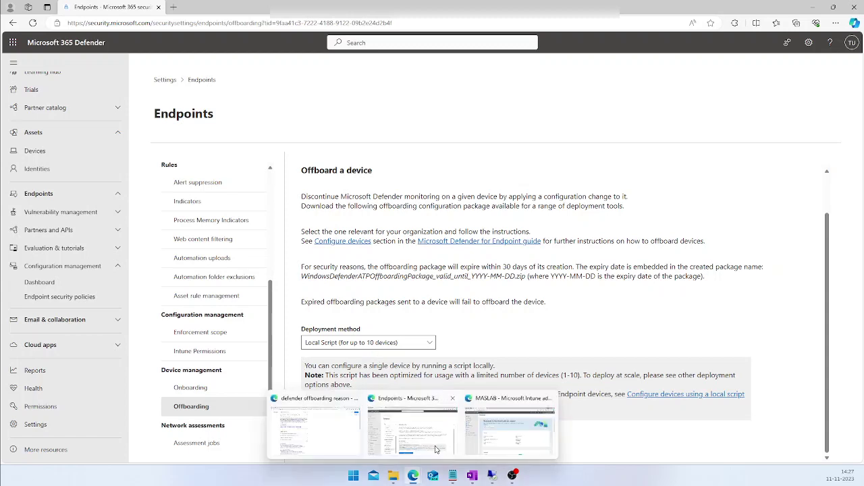
pyautogui.click(353, 442)
pyautogui.click(407, 302)
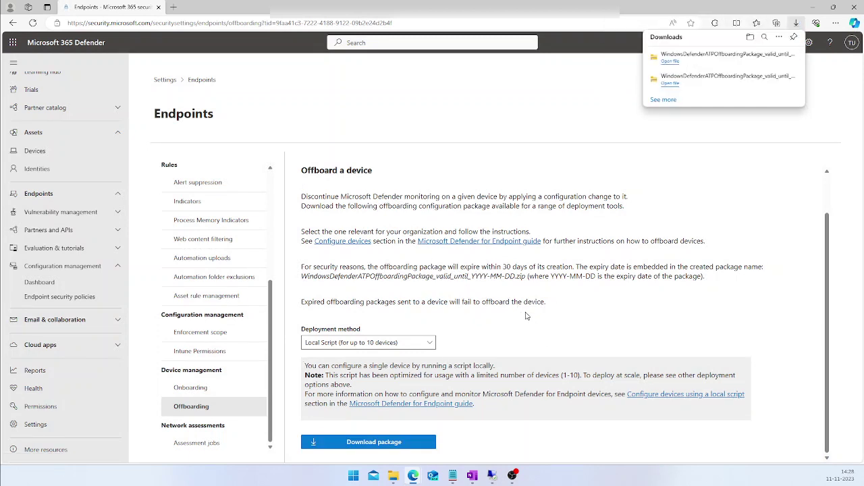
# Switch to the remote Windows device and extract WindowsDefenderATPOffboardingPackage_valid_until_2023-12-11 from its Downloads folder to the default destination
pyautogui.click(492, 476)
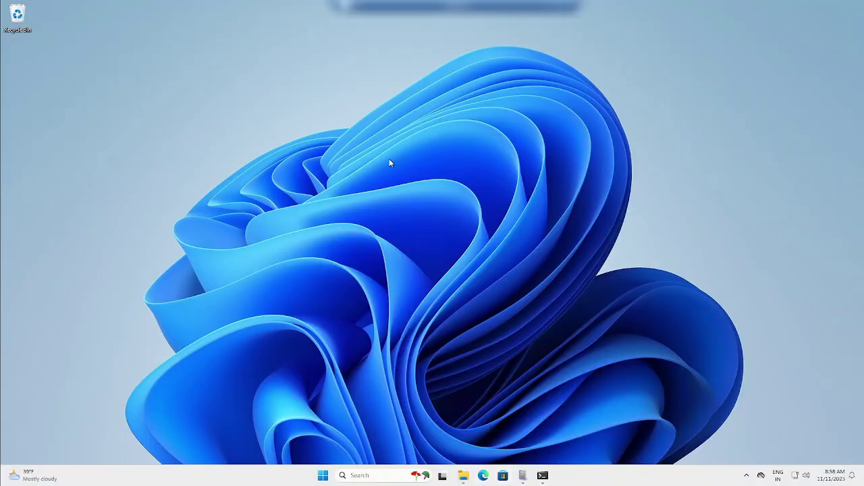
pyautogui.click(463, 475)
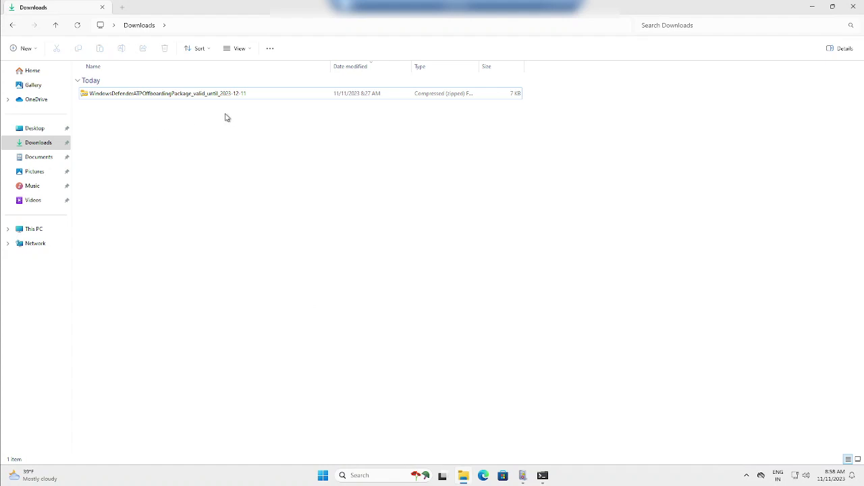
pyautogui.click(208, 99)
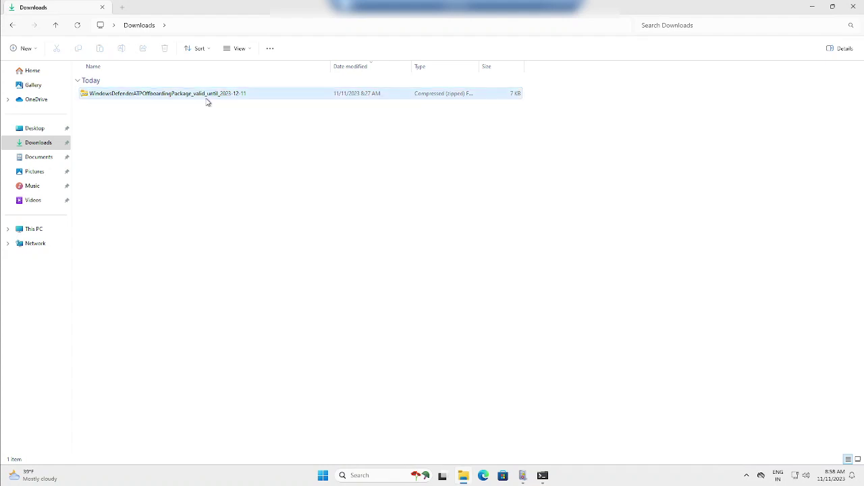
pyautogui.rightClick(207, 99)
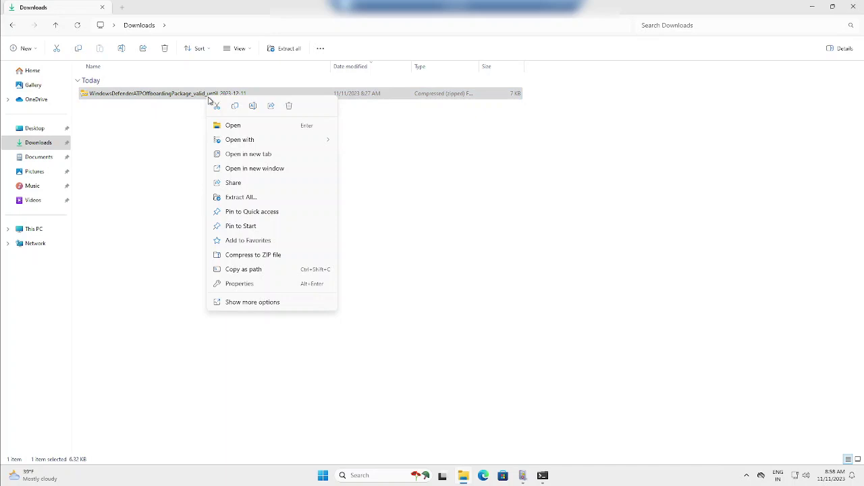
pyautogui.click(259, 197)
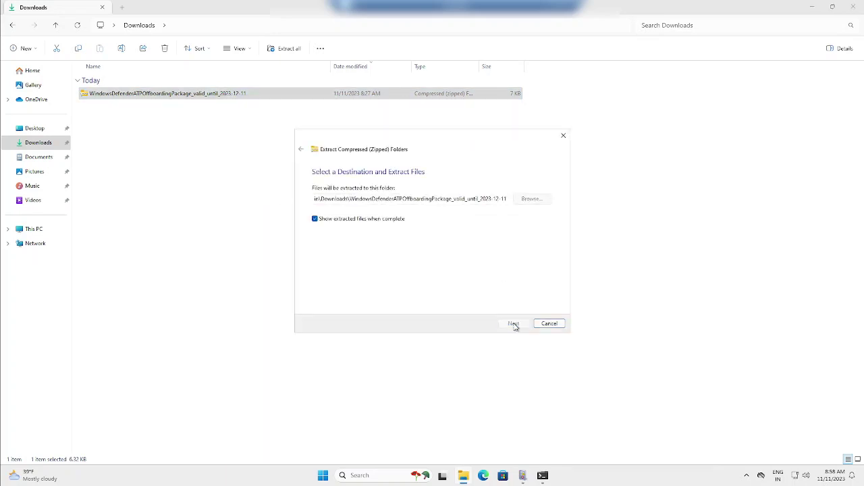
pyautogui.click(513, 325)
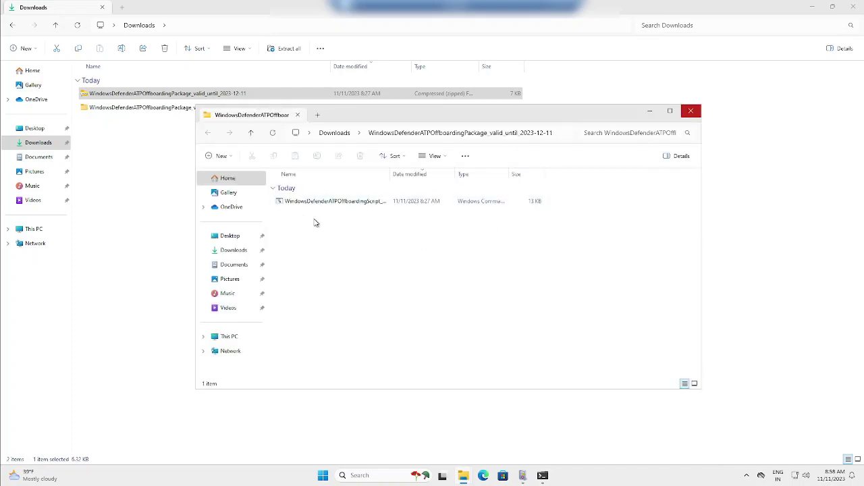
pyautogui.click(693, 111)
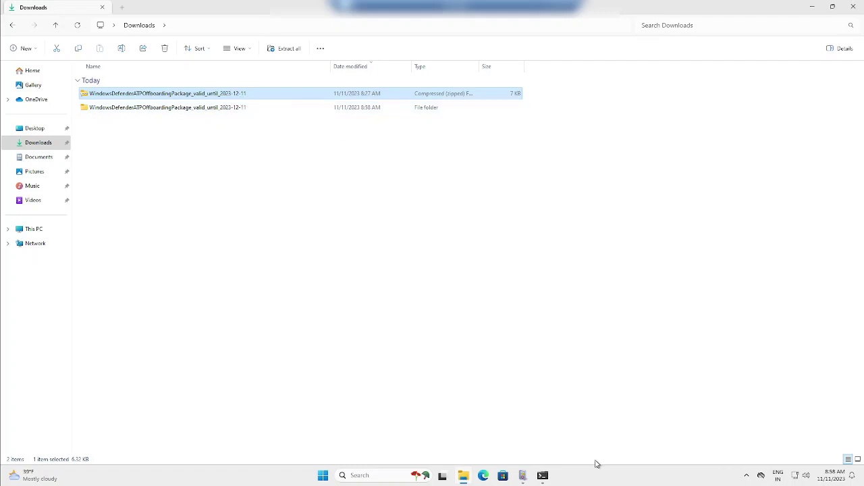
# Switch to the administrator Command Prompt and change directory to WindowsDefenderATPOffboardingPackage_valid_until_2023-12-11
pyautogui.click(543, 476)
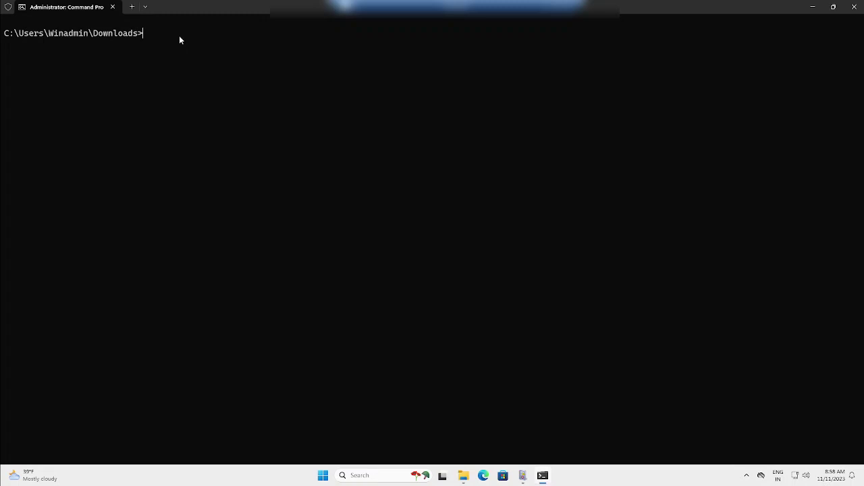
pyautogui.write('cd win')
pyautogui.press('Tab')
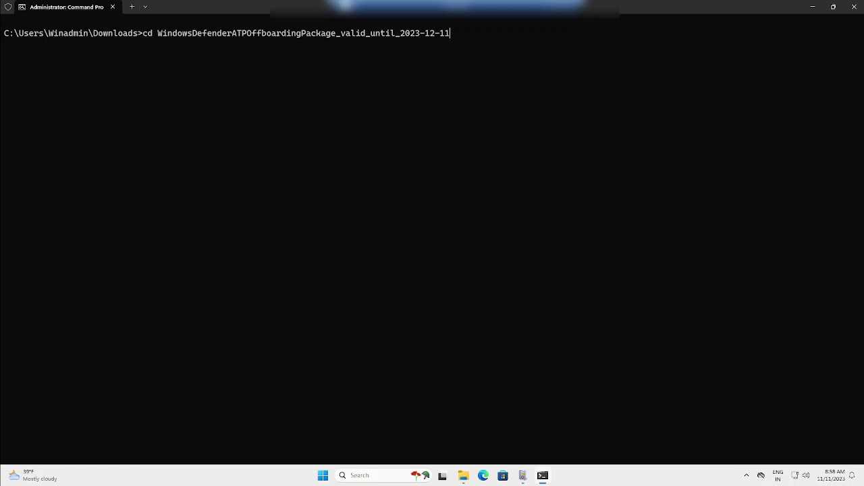
pyautogui.press('Return')
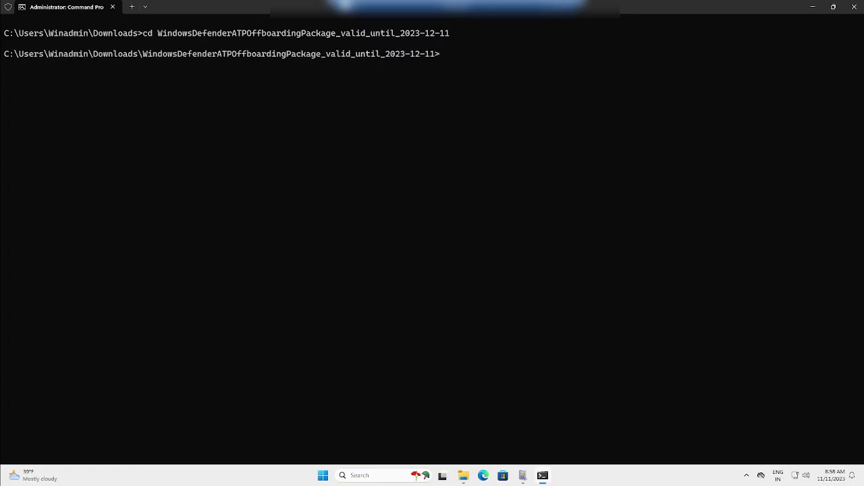
# Run WindowsDefenderATPOffboardingScript_valid_until_2023-12-11.cmd through to completion and put the Command Prompt window away
pyautogui.write('win')
pyautogui.press('Tab')
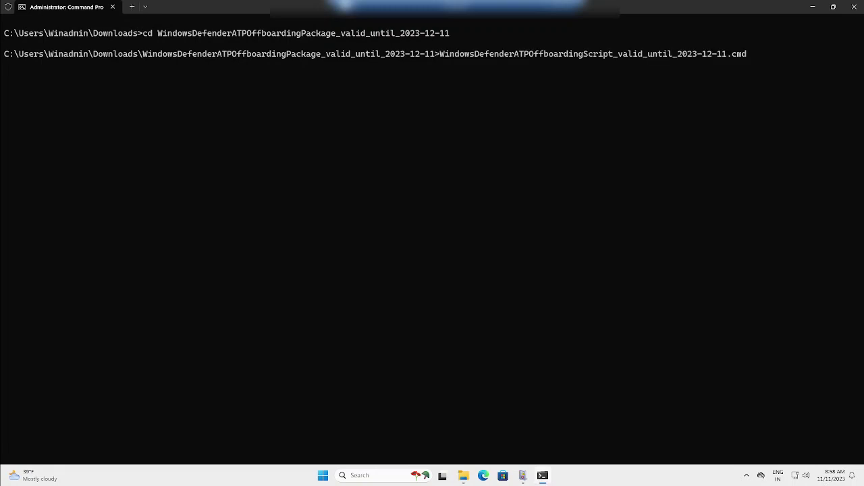
pyautogui.press('Return')
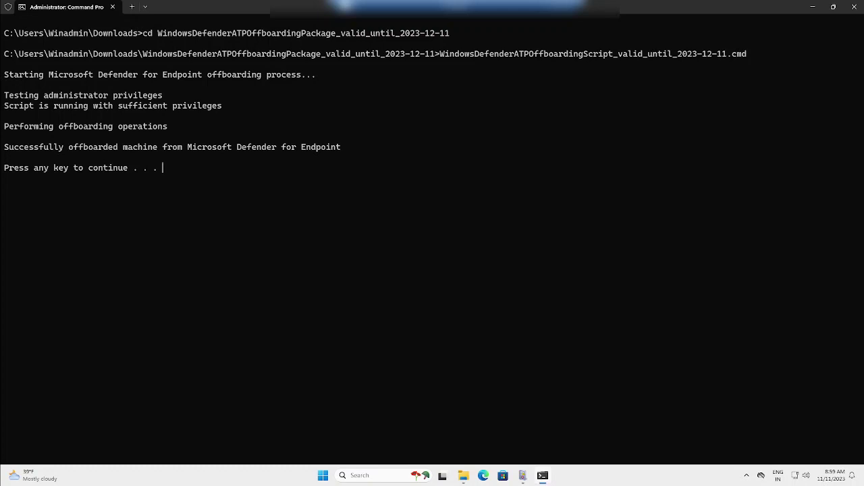
pyautogui.press('Return')
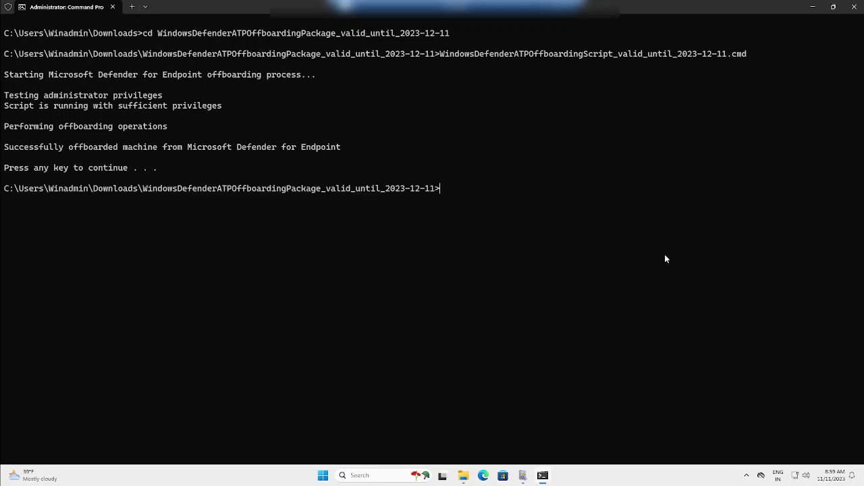
pyautogui.click(813, 13)
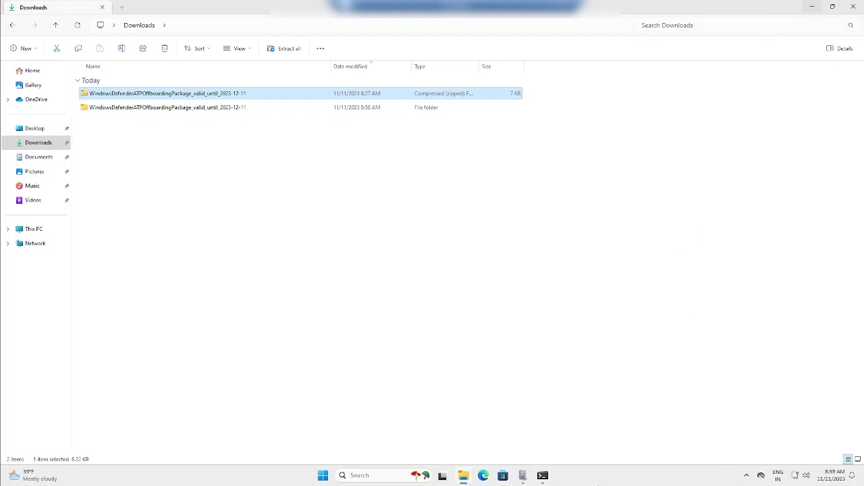
# Switch to Event Viewer, refresh the Windows Application log, and read the newest WDATPOffboarding event's message
pyautogui.click(523, 476)
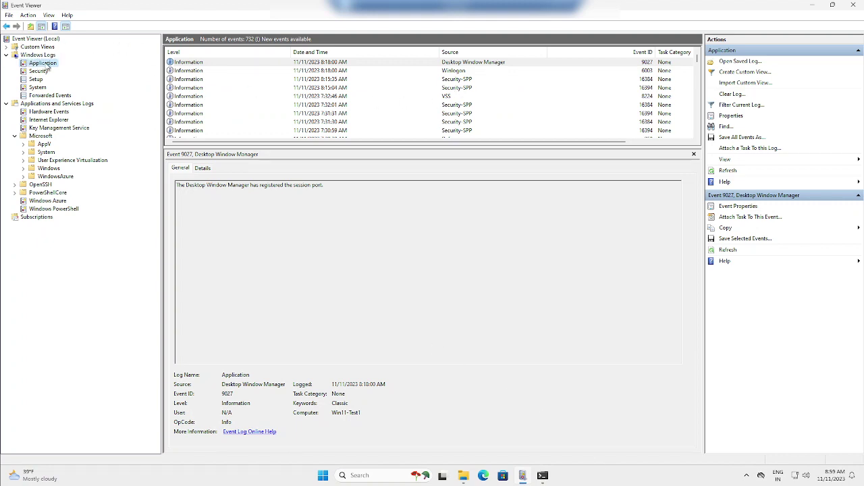
pyautogui.click(728, 171)
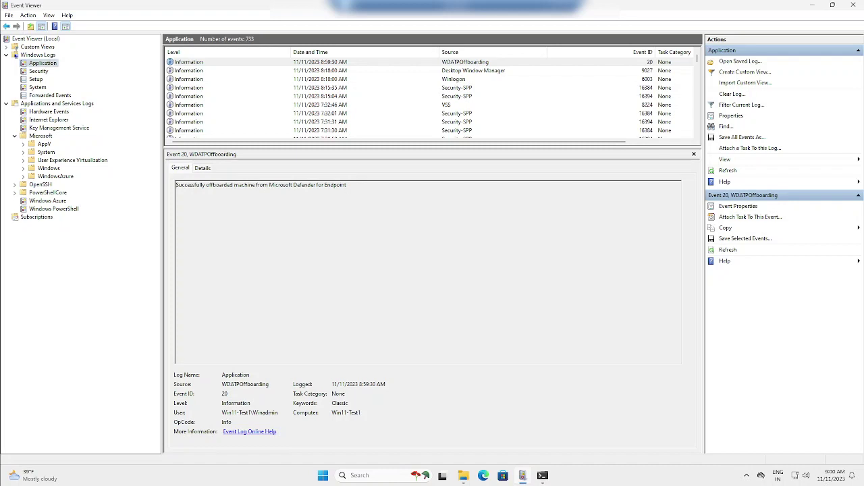
pyautogui.moveTo(347, 185); pyautogui.dragTo(176, 185)
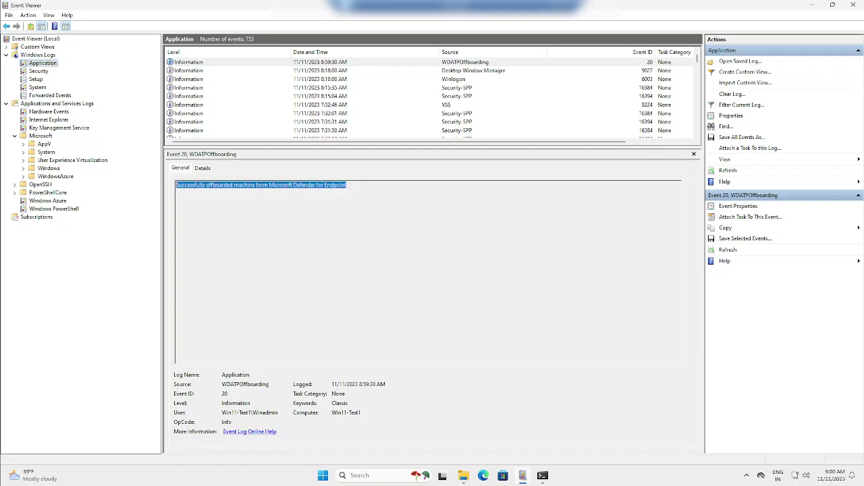
pyautogui.click(316, 185)
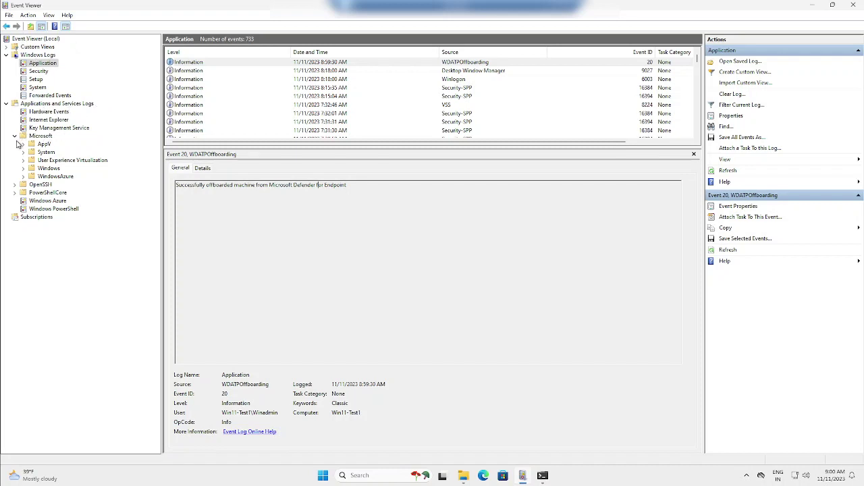
# Open the SENSE Operational log among the Microsoft Windows logs in Applications and Services Logs
pyautogui.click(23, 169)
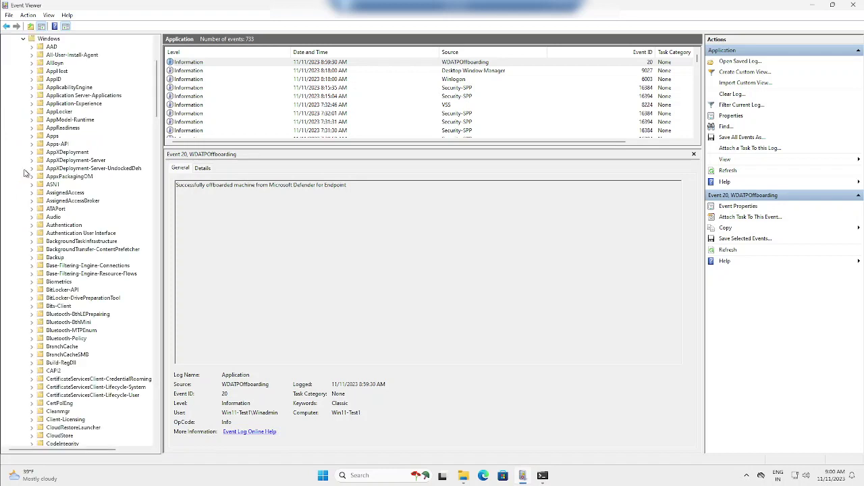
pyautogui.click(67, 195)
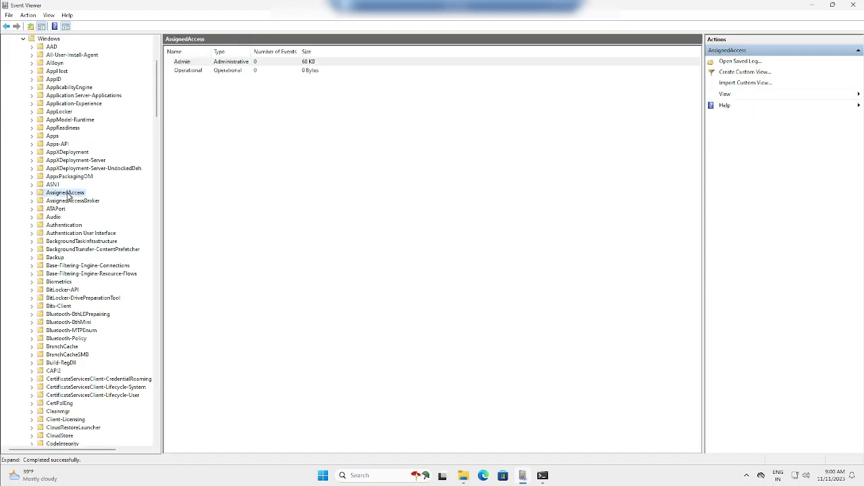
pyautogui.write('sense')
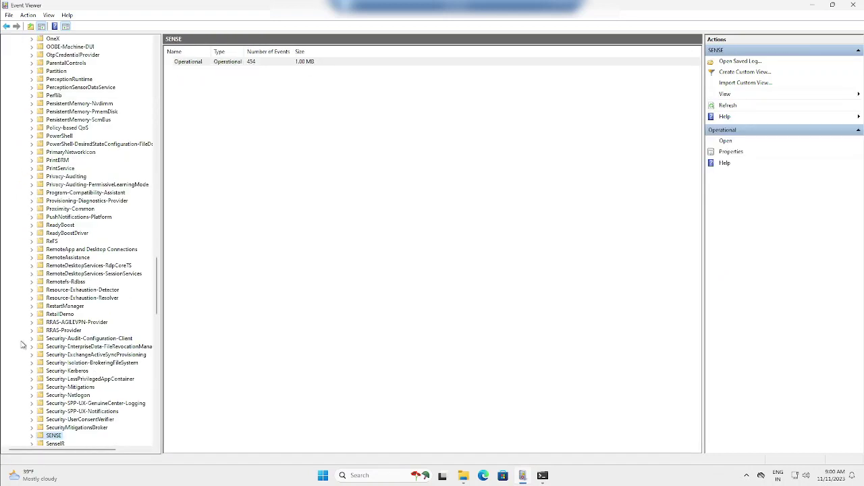
pyautogui.click(31, 436)
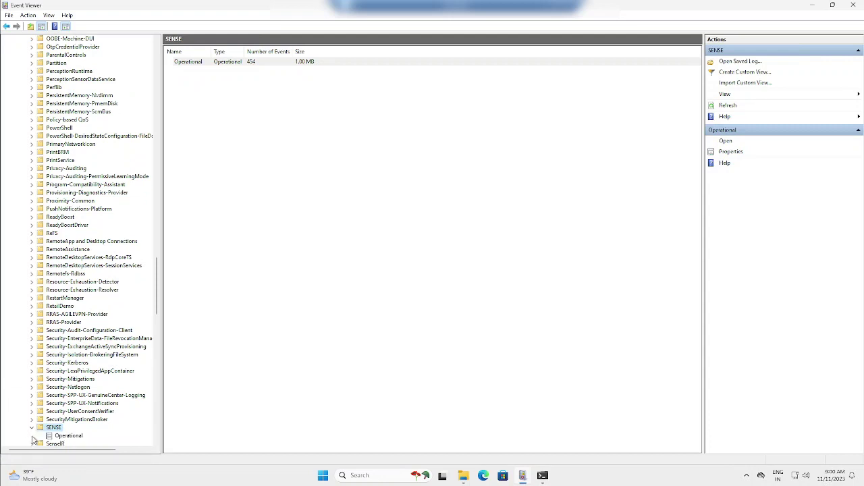
pyautogui.click(67, 436)
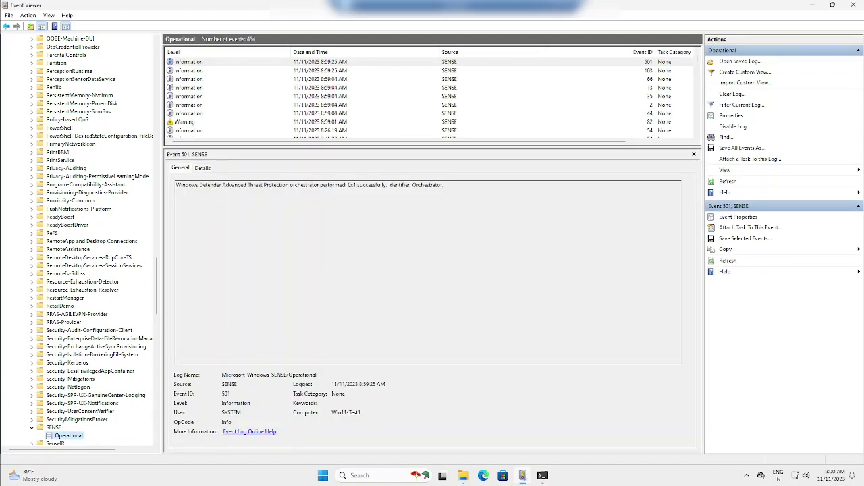
# Filter the SENSE Operational log to event ID 44
pyautogui.click(742, 105)
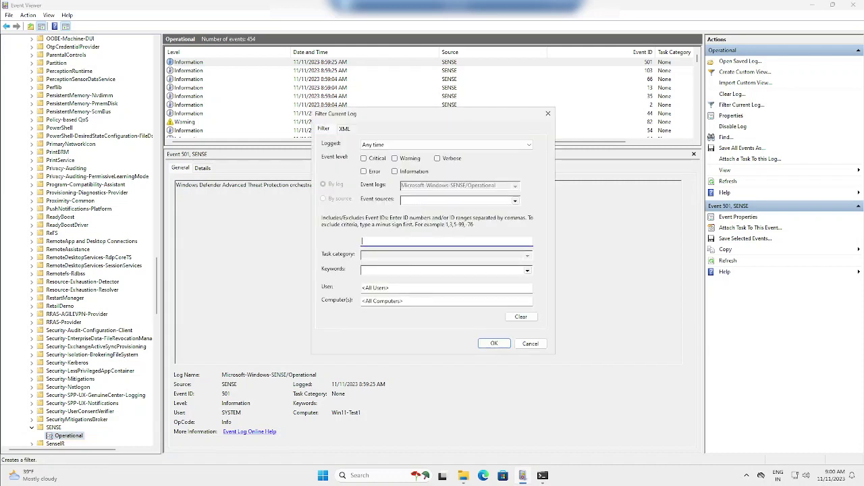
pyautogui.write('44')
pyautogui.click(494, 344)
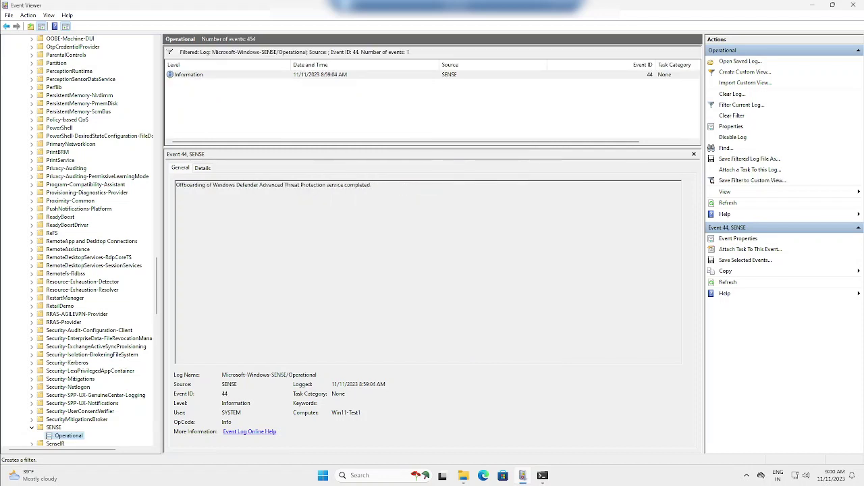